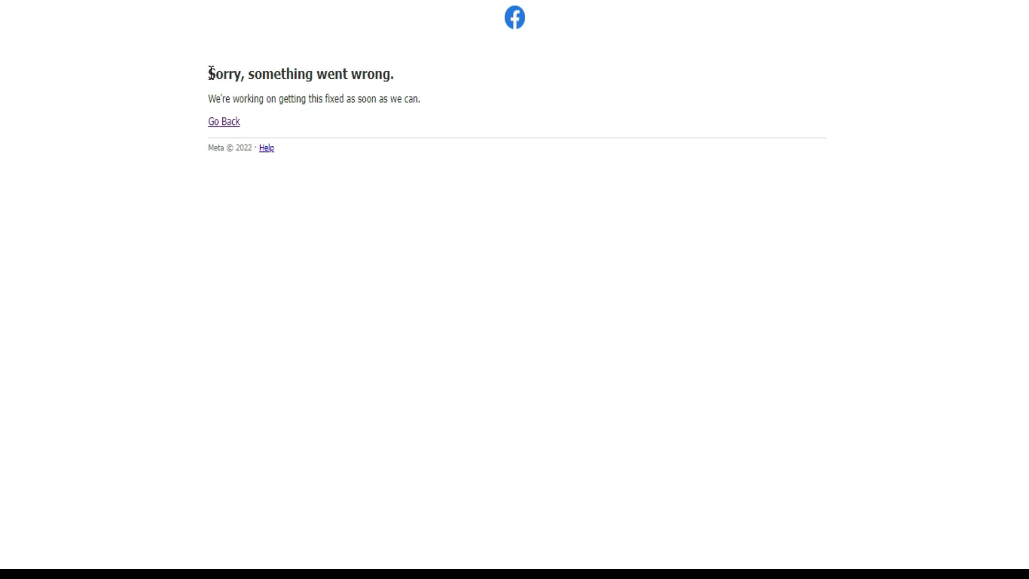
Highlight the 'Sorry' error heading, then open a new Chrome incognito window.
drag(209, 74, 241, 75)
click(628, 79)
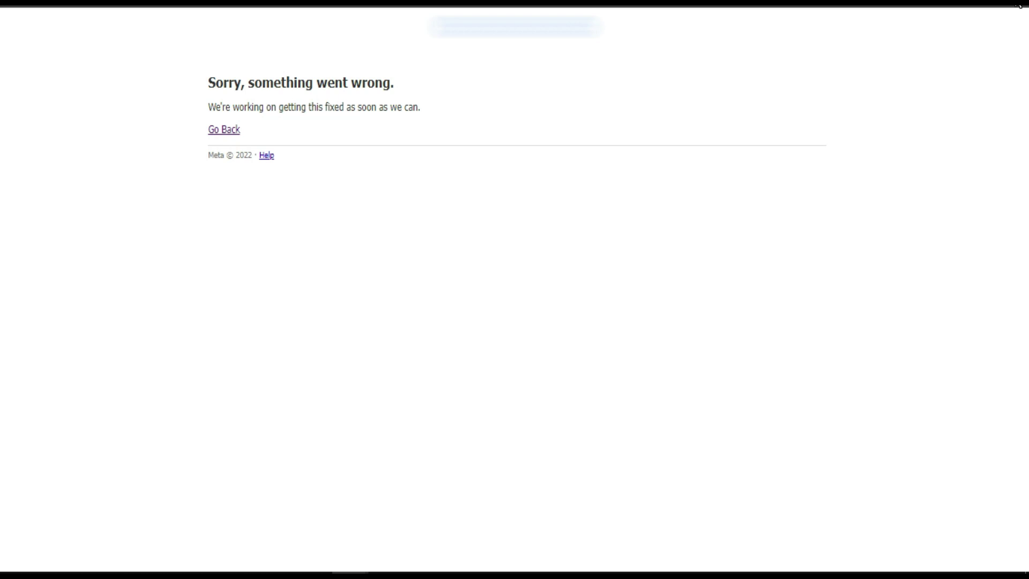
click(1017, 31)
click(914, 63)
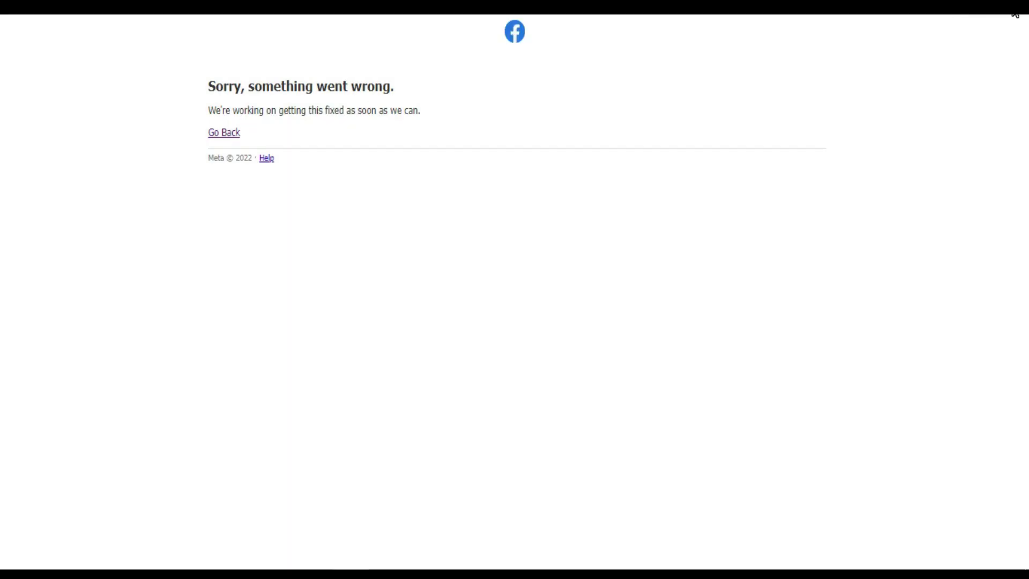
click(1015, 15)
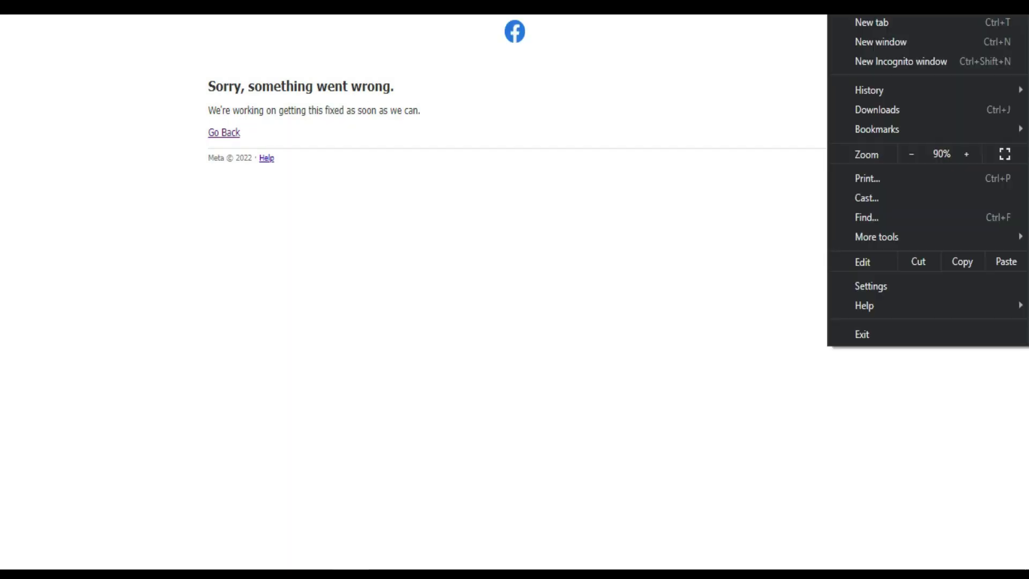
click(909, 63)
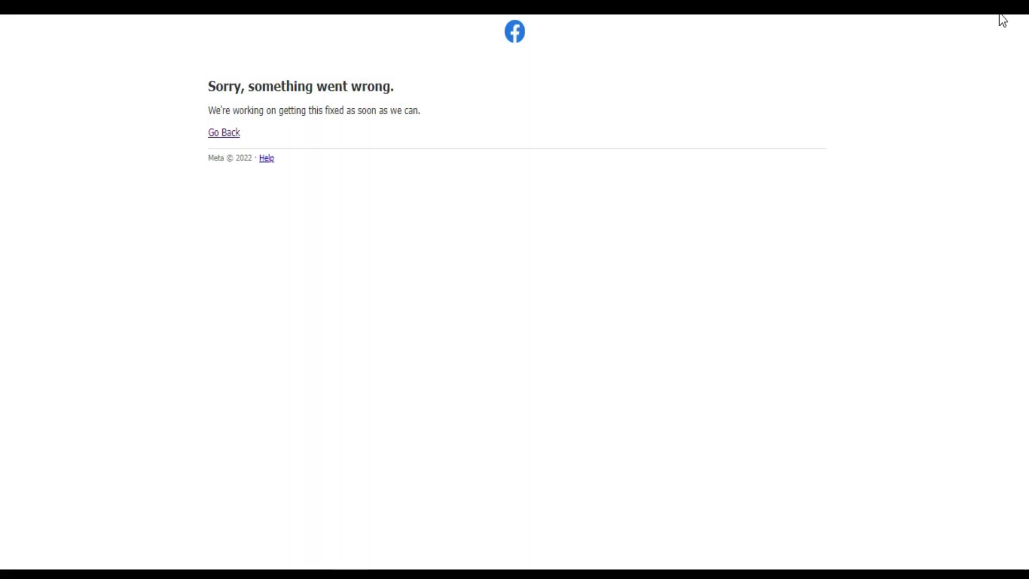
Open Chrome Settings and search the settings for 'cache'.
click(1010, 17)
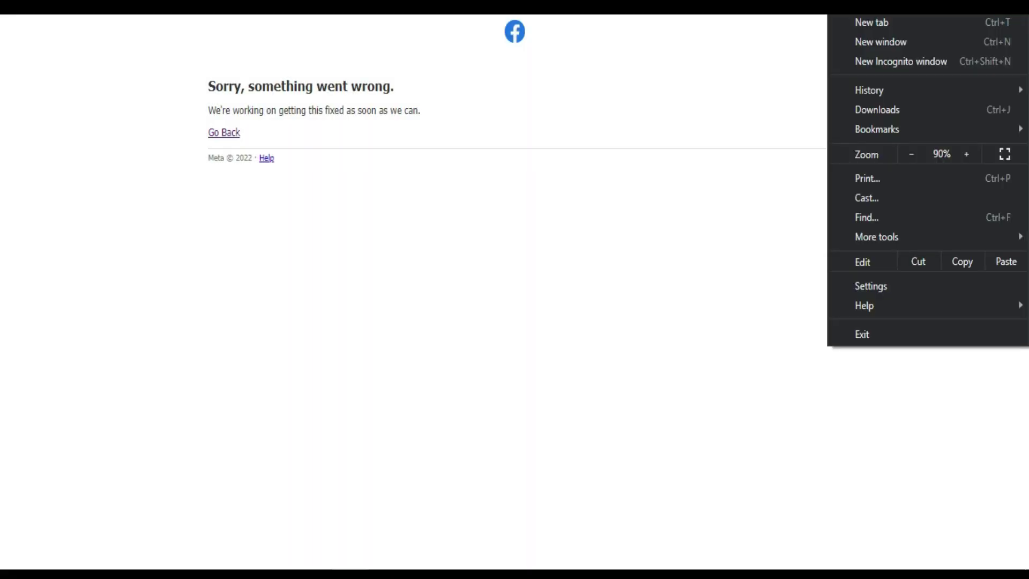
click(875, 289)
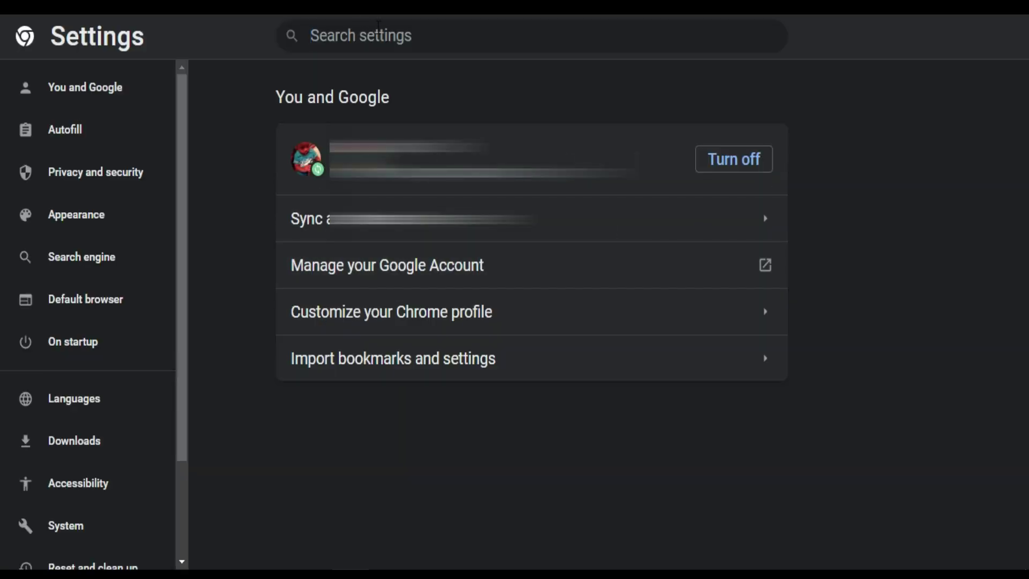
click(385, 36)
text(c)
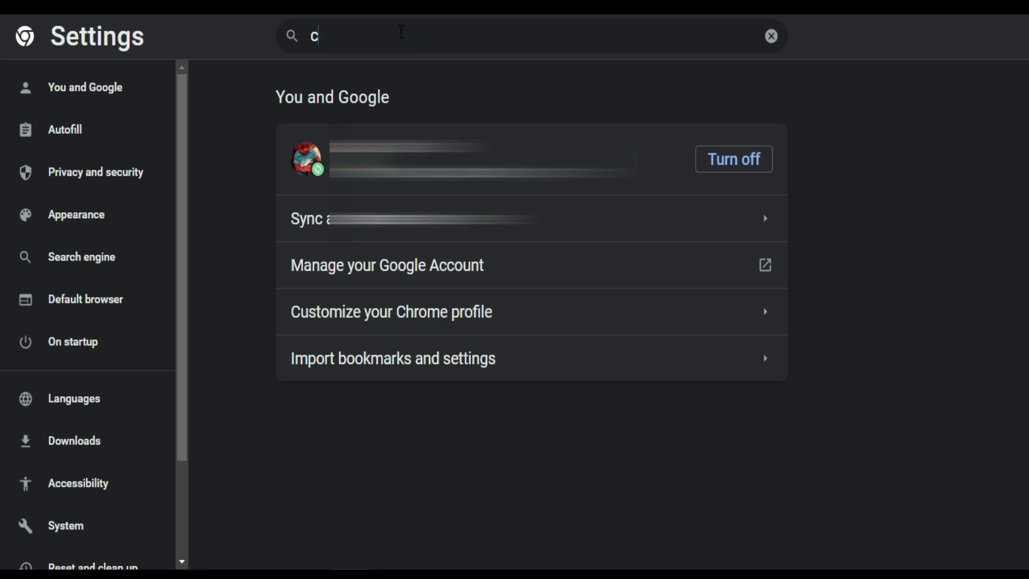
text(ache)
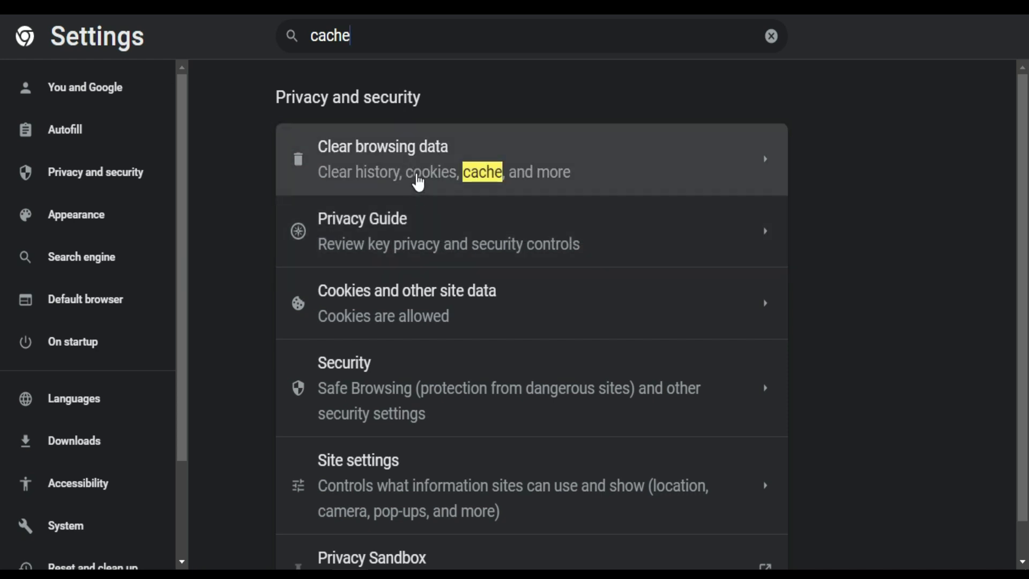
Clear Chrome's browsing data with the time range set to Last 7 days.
click(421, 173)
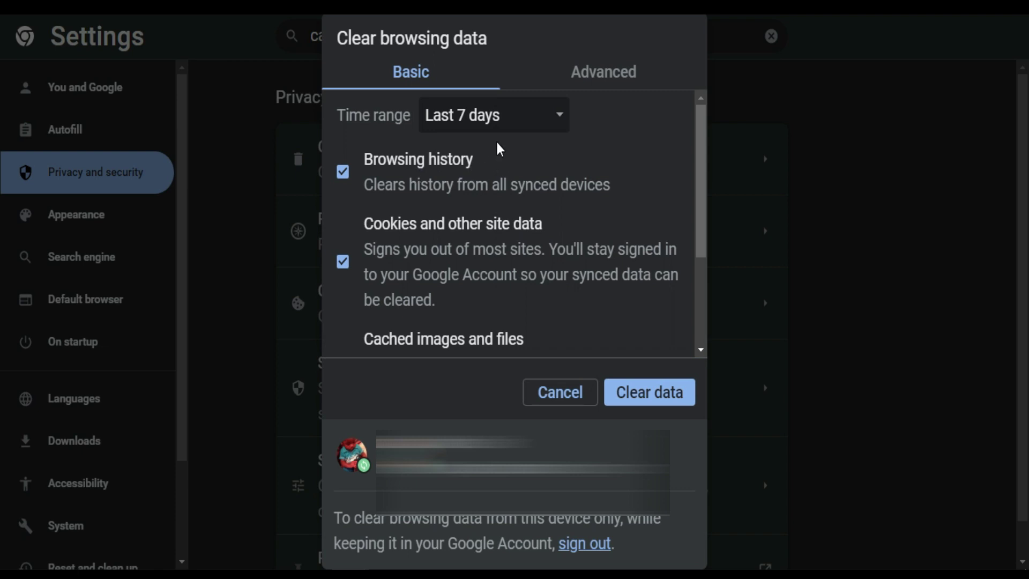
click(493, 117)
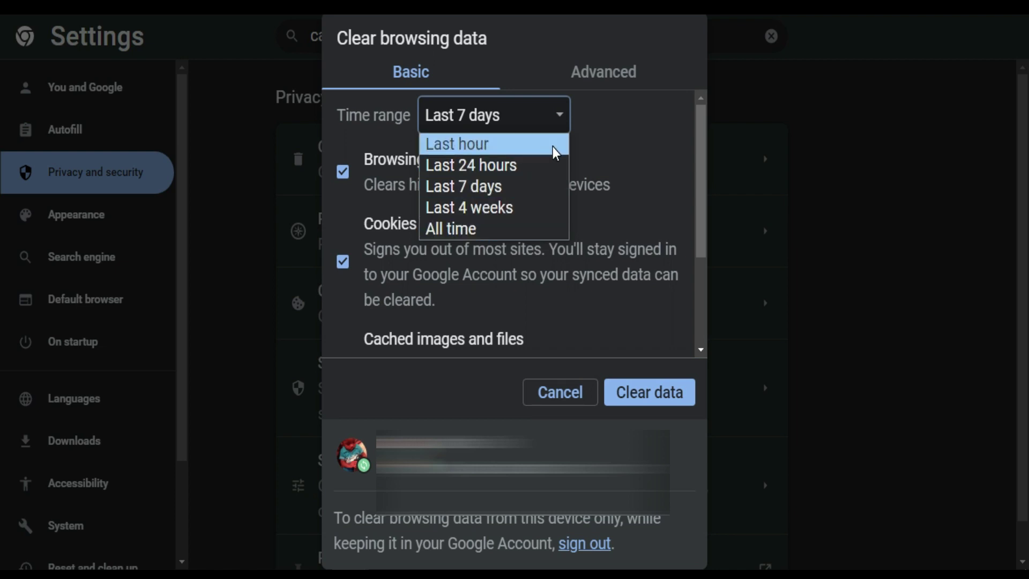
click(496, 187)
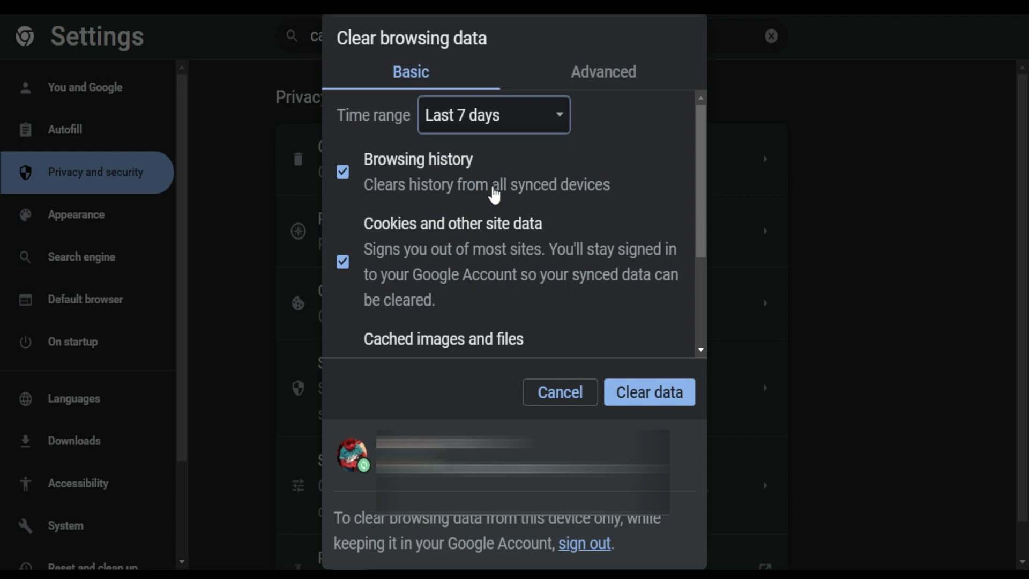
click(498, 128)
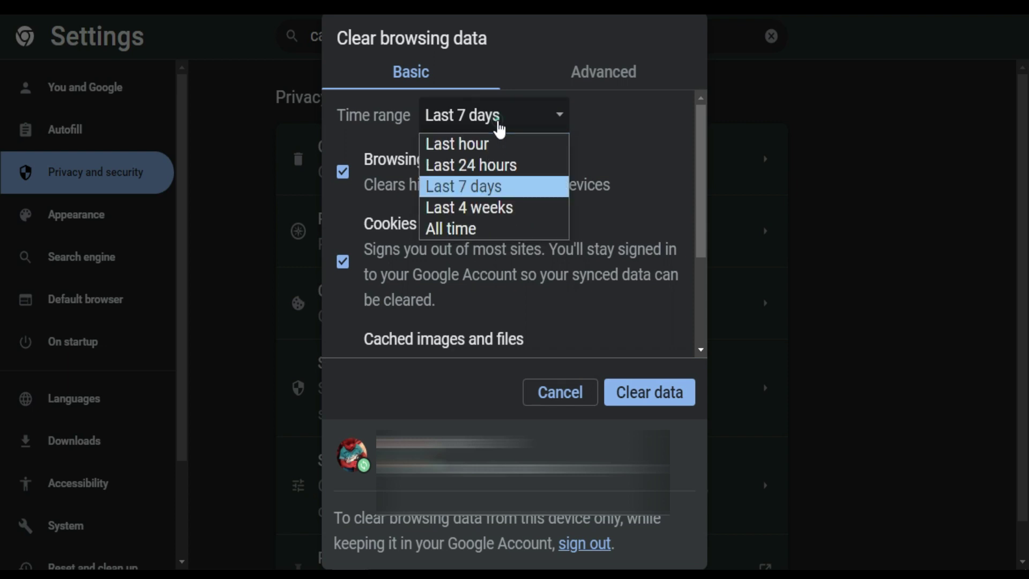
click(493, 188)
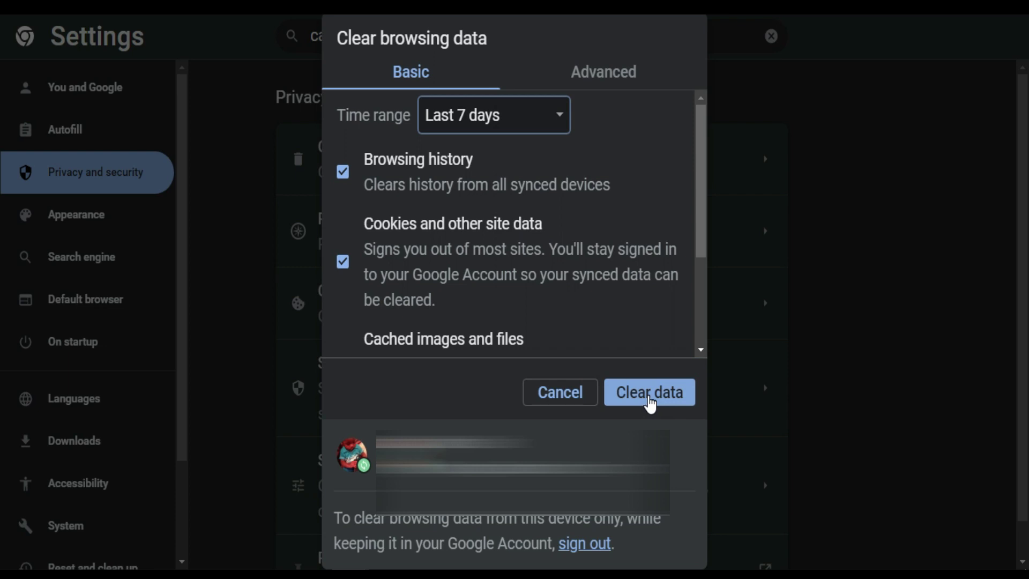
click(650, 397)
click(650, 396)
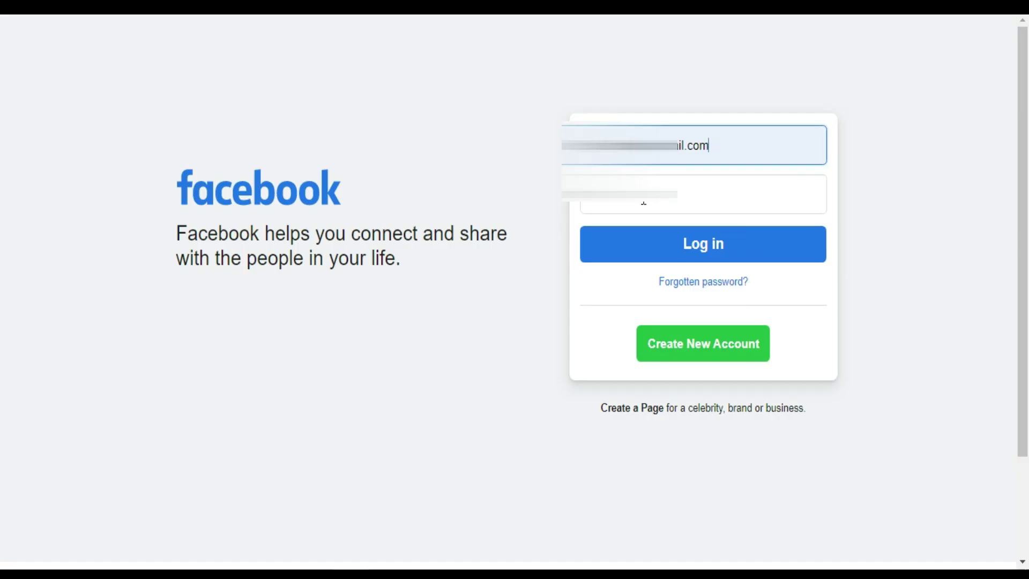
Enter the account password in Facebook and submit the login.
click(643, 203)
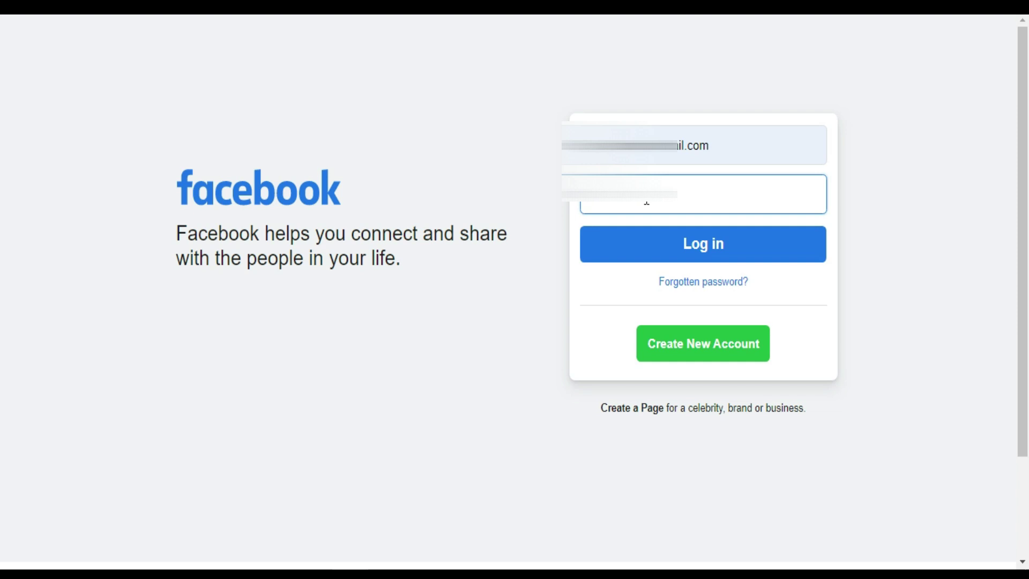
text(p)
click(715, 250)
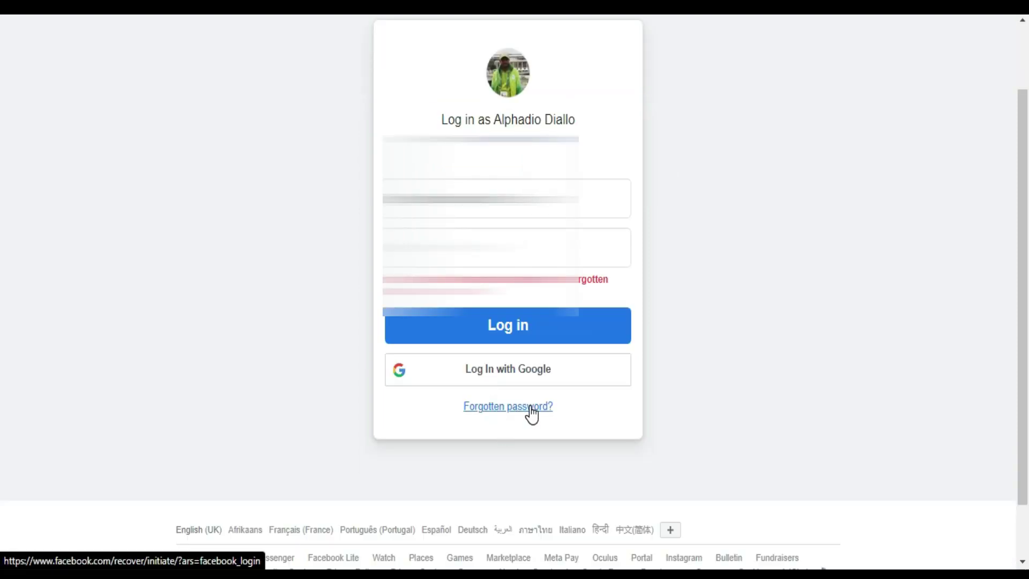
Start a Forgotten password reset and verify it with the security code sent by email.
click(530, 413)
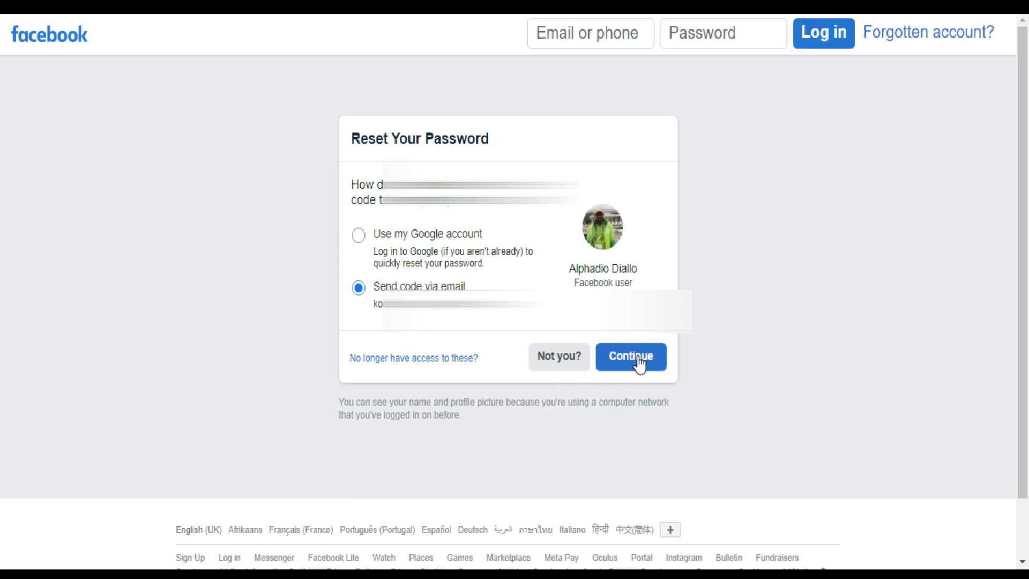
click(638, 364)
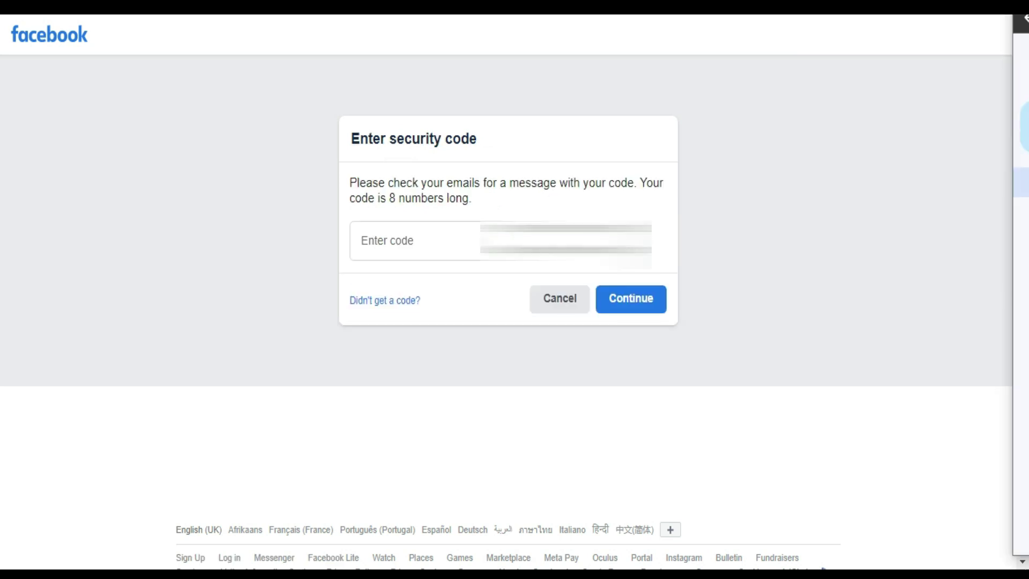
click(412, 242)
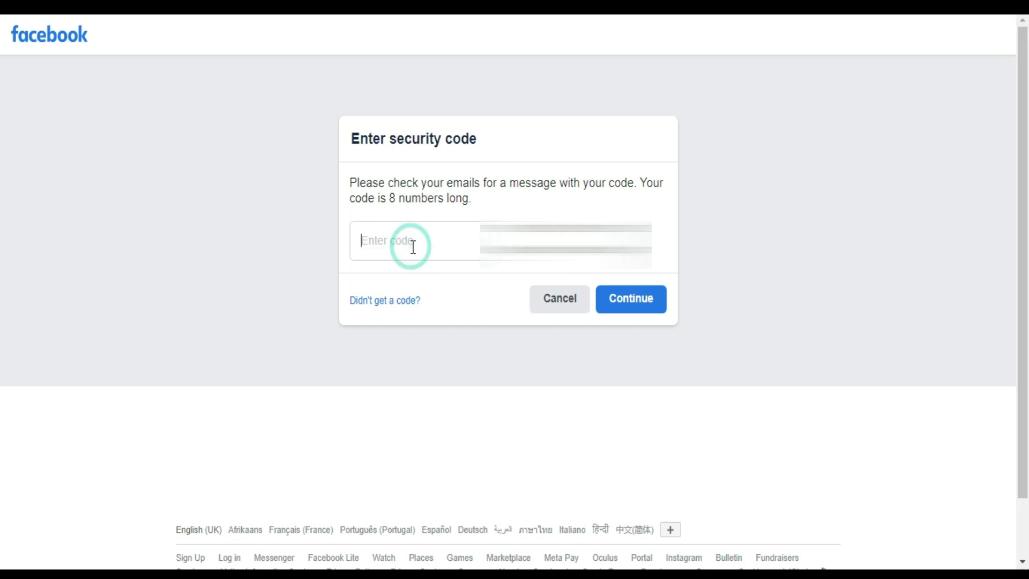
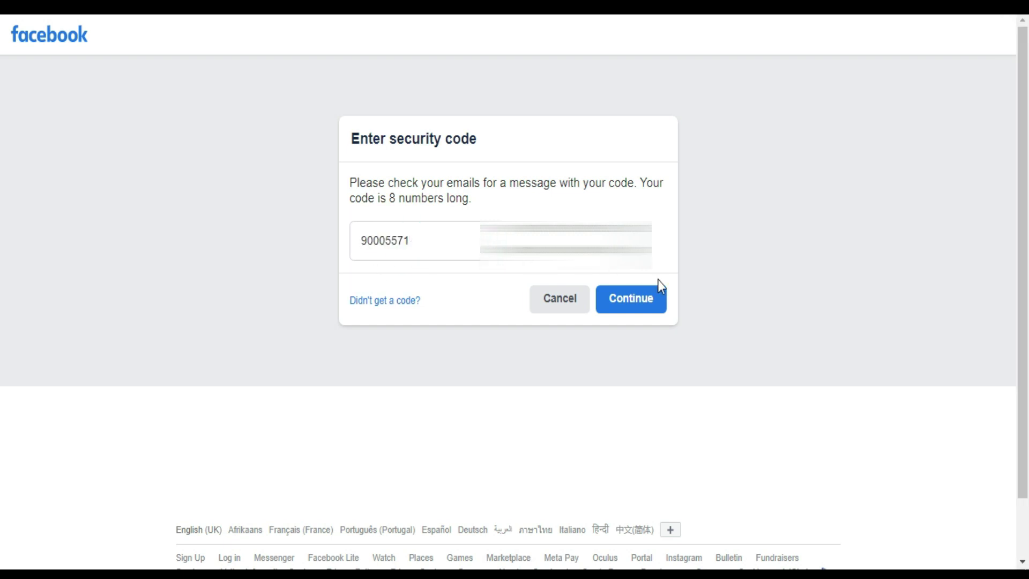
click(632, 300)
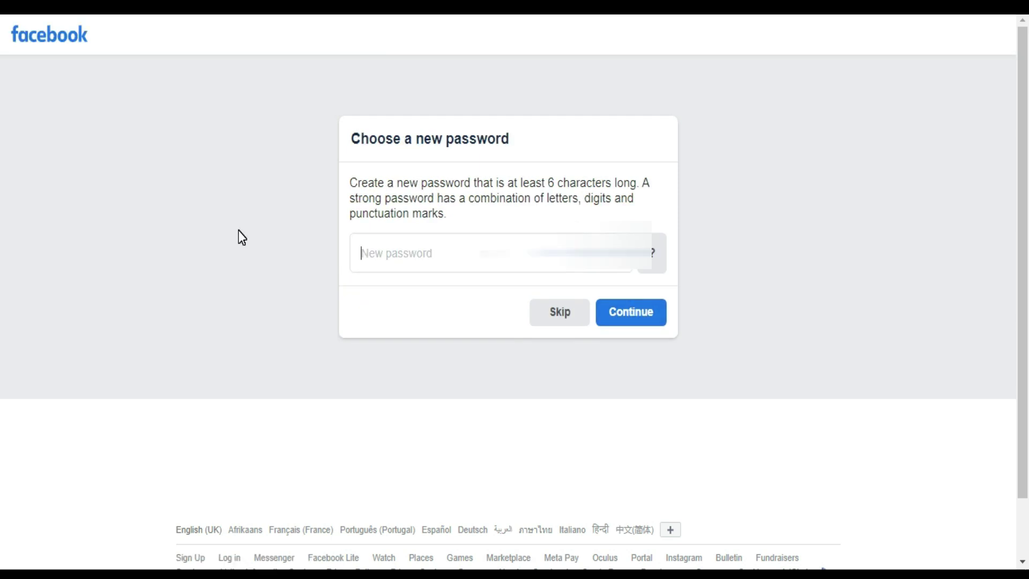
Type a new masked password and save it.
click(388, 256)
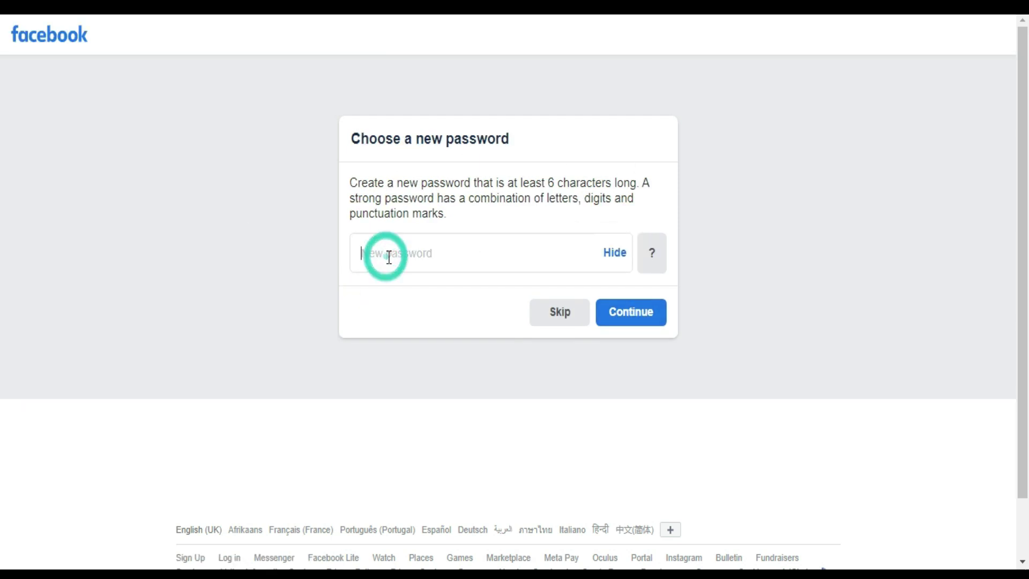
click(614, 263)
click(477, 253)
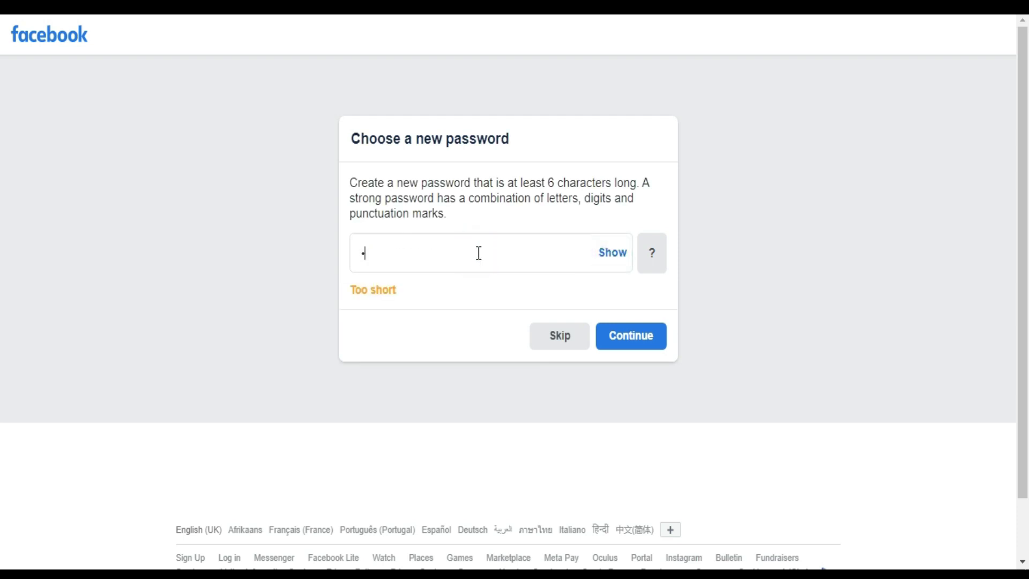
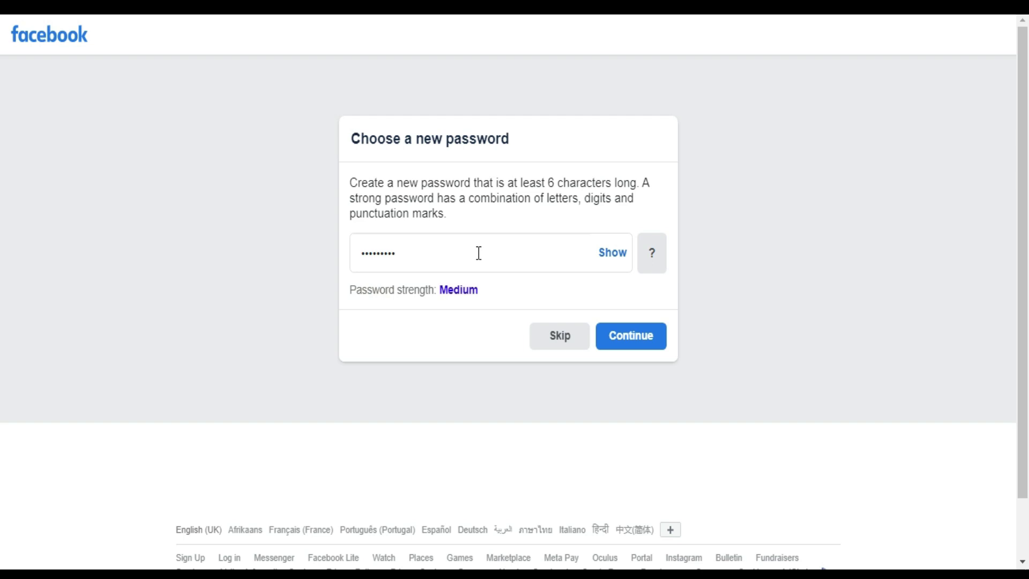
click(636, 338)
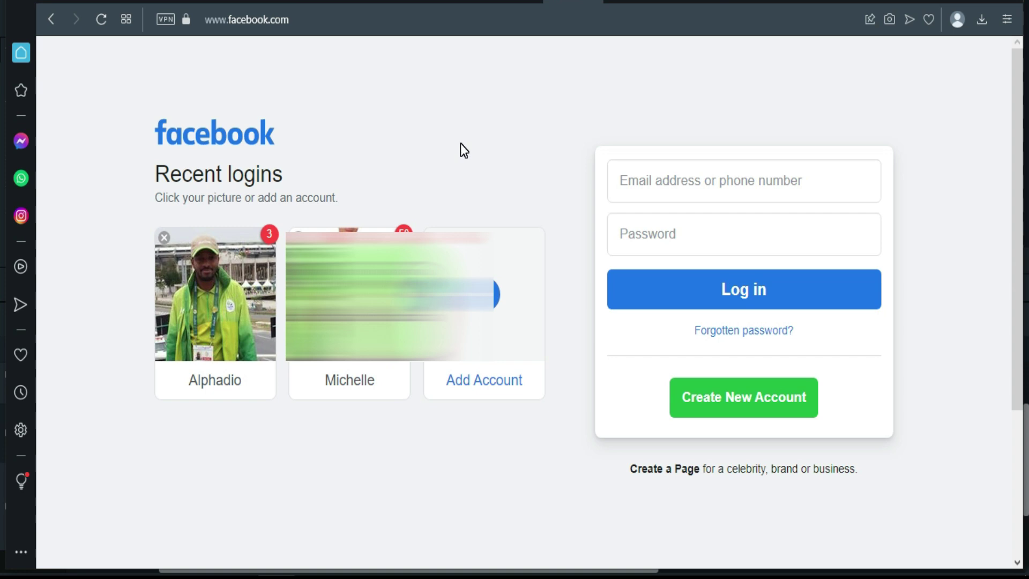
Pick the first Recent logins profile in Opera and log in with the new password.
click(241, 314)
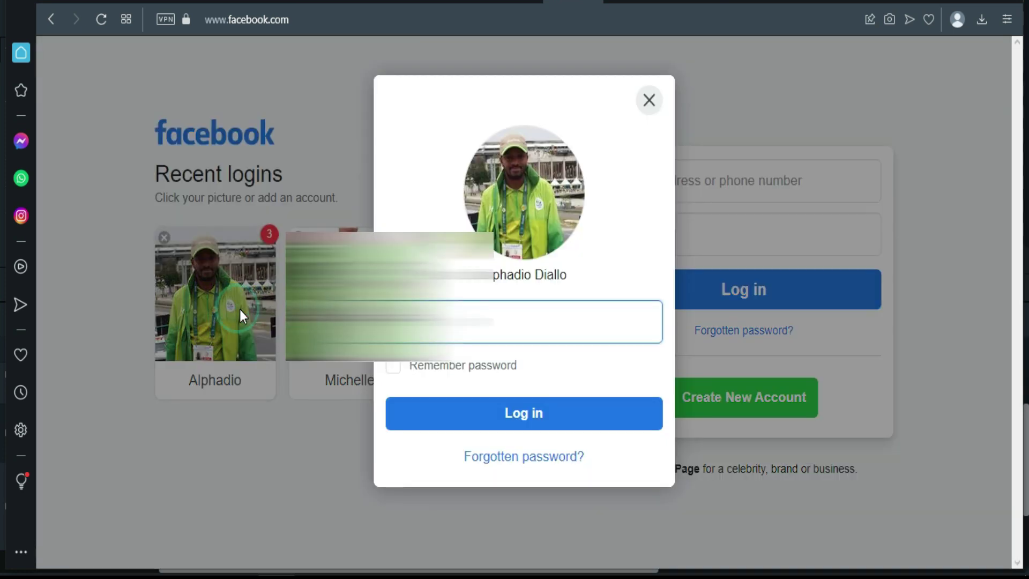
click(501, 329)
text(•)
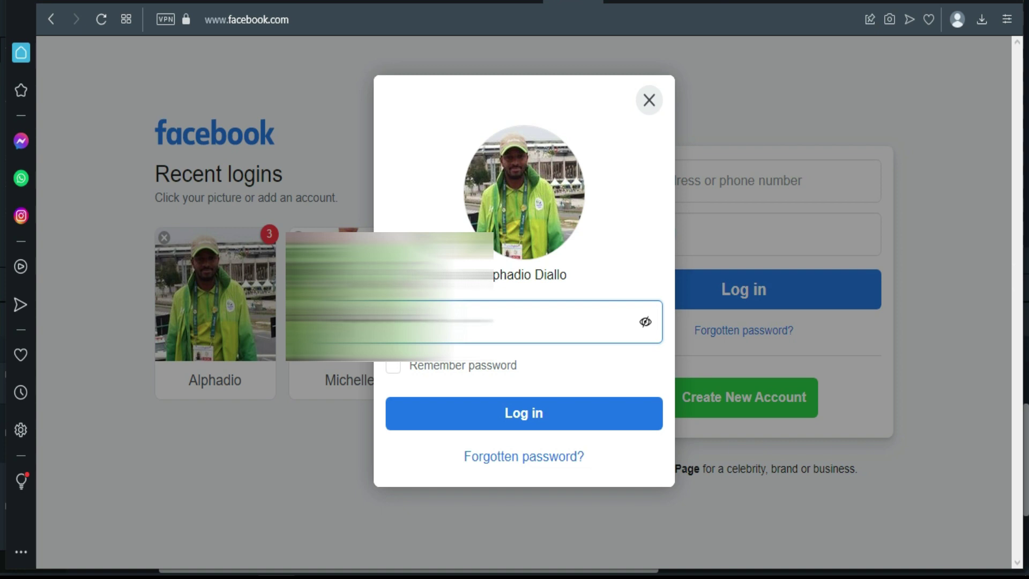
click(558, 410)
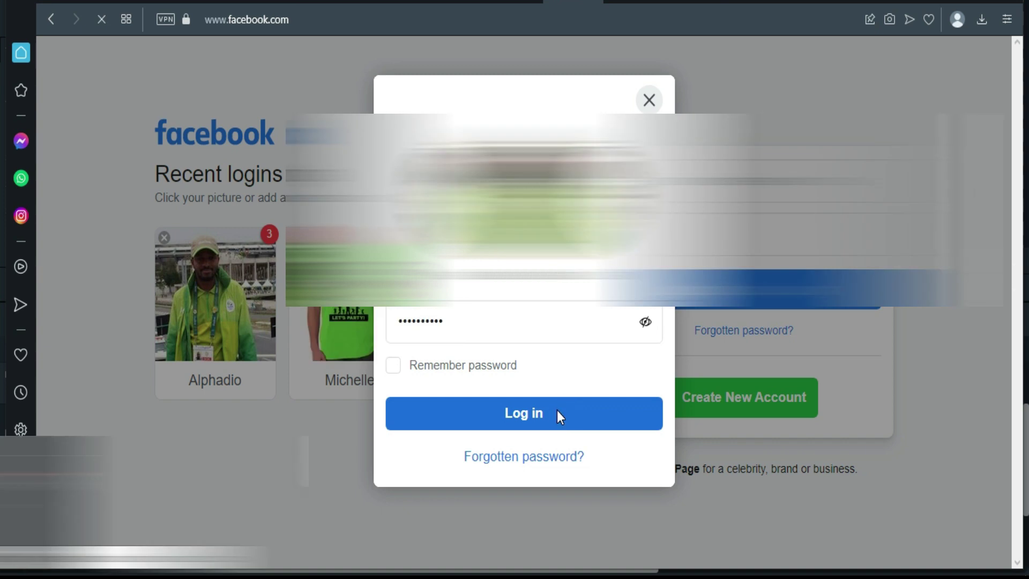